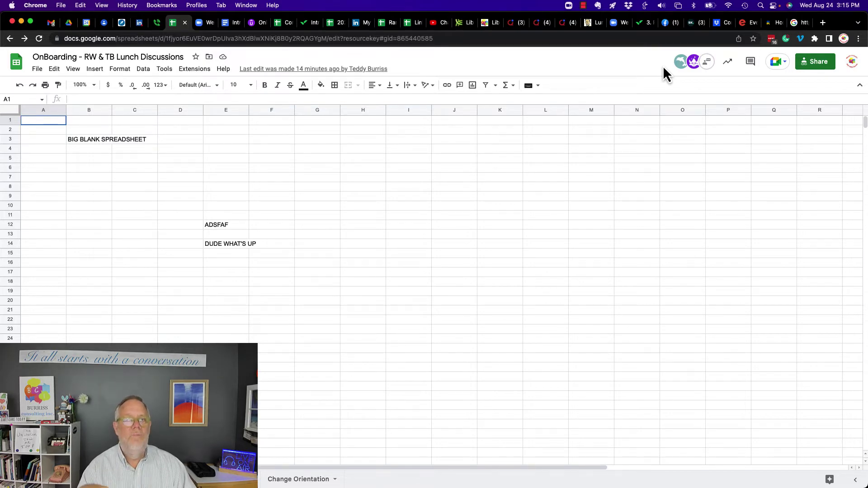
- Open the Activity dashboard and close it again, leaving the document chat panel showing
click(728, 64)
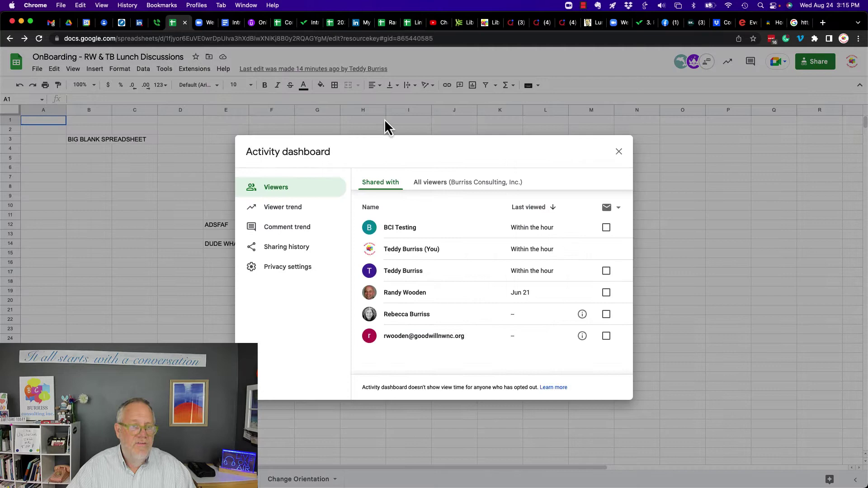
click(618, 152)
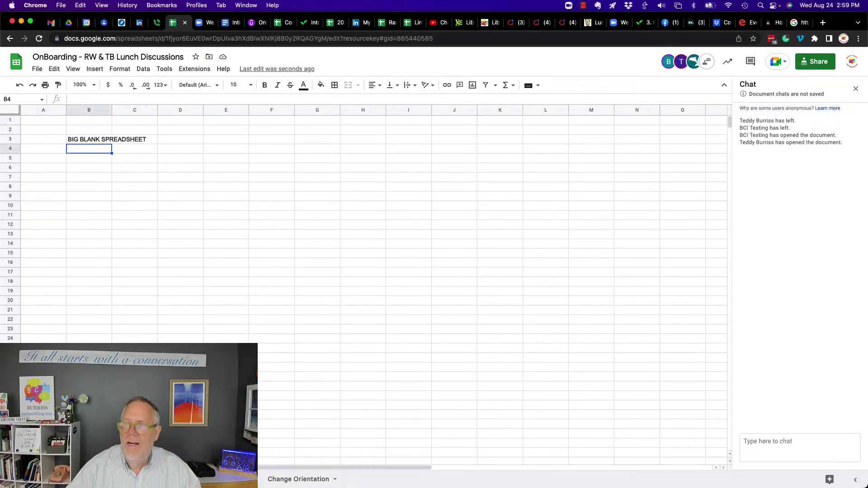
- Close the chat panel, check the account menu, select cell F4, and open the sharing settings
click(855, 89)
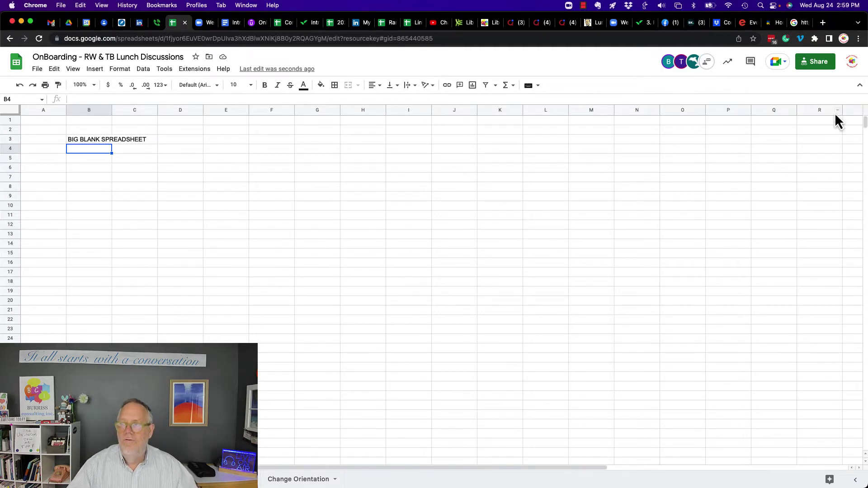
click(851, 63)
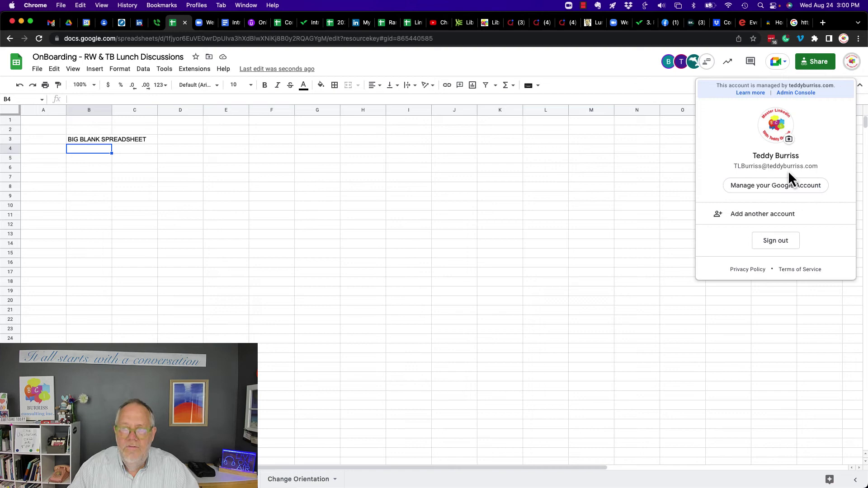
click(472, 177)
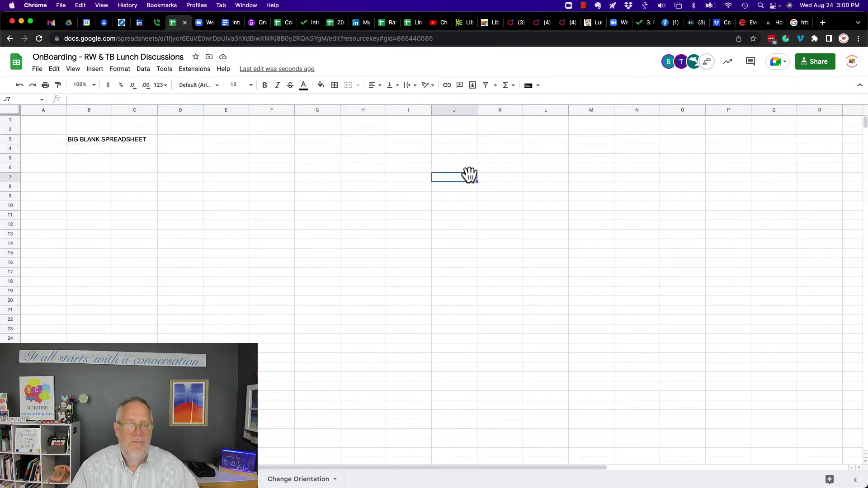
click(271, 151)
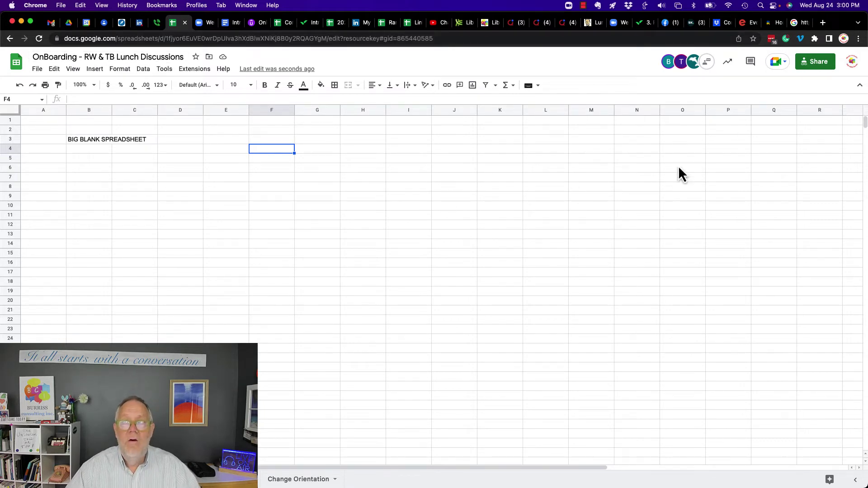
click(812, 62)
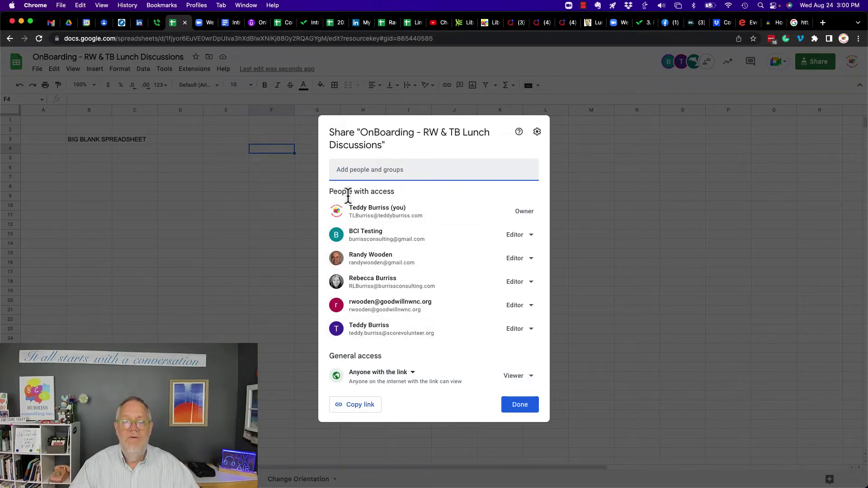
- Highlight the People with access list, then close the Share dialog with sharing unchanged
drag(338, 191, 394, 192)
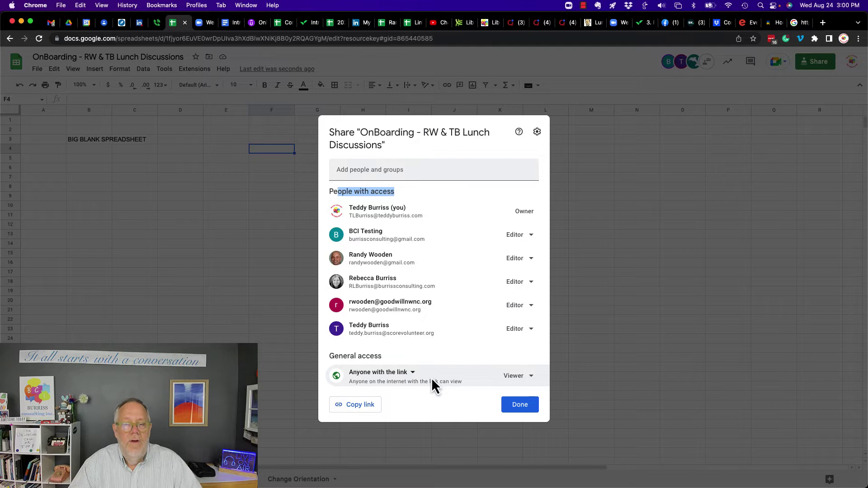
click(518, 405)
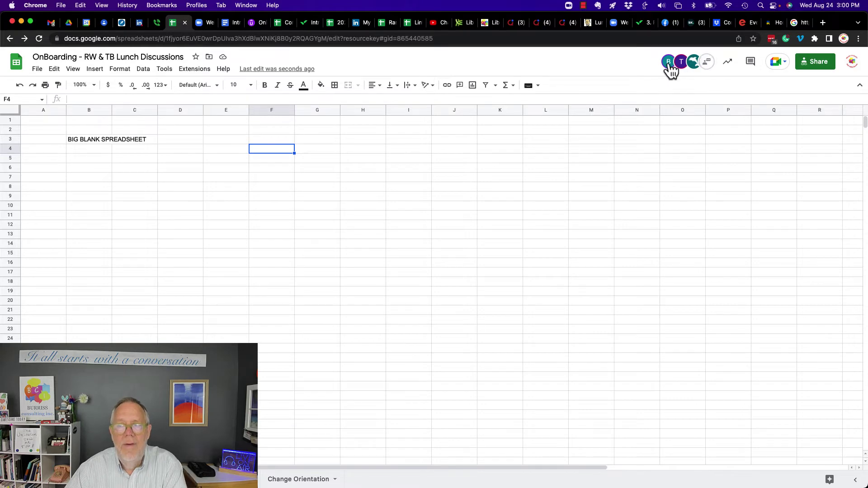
- Enter ADSFAF in cell E12, then switch to the owner's Chrome profile window
mouse_move(669, 66)
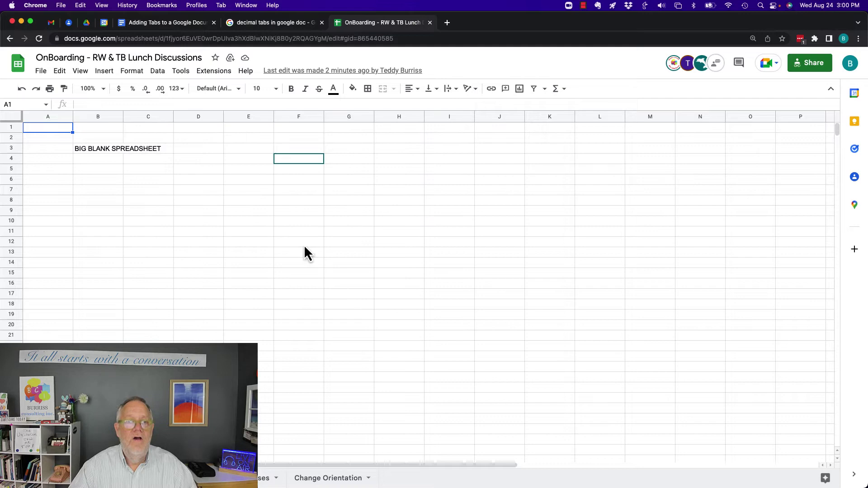
click(260, 242)
text(ADSFAF)
key(Return)
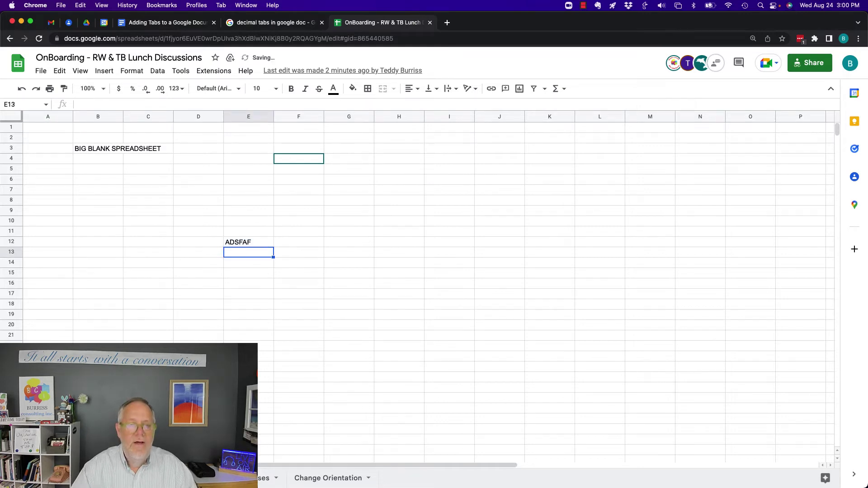
click(196, 6)
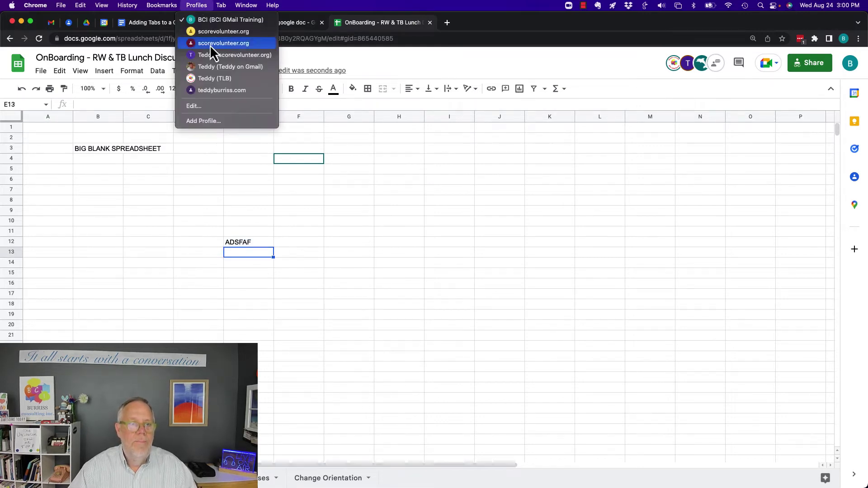
click(205, 82)
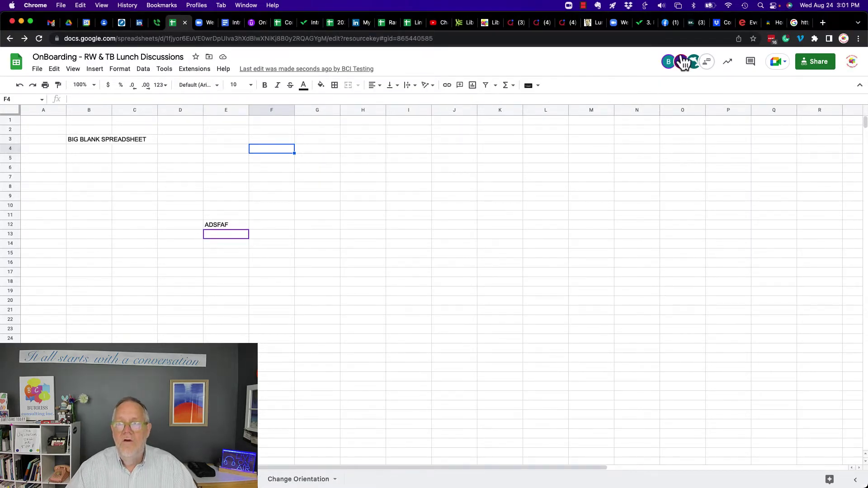
- Bring forward the Chrome window where the sheet is open view-only
mouse_move(682, 65)
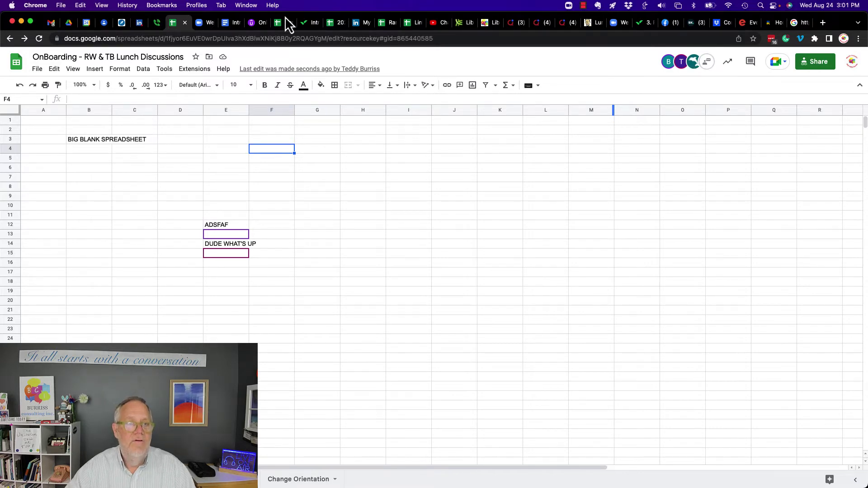
key(super+grave)
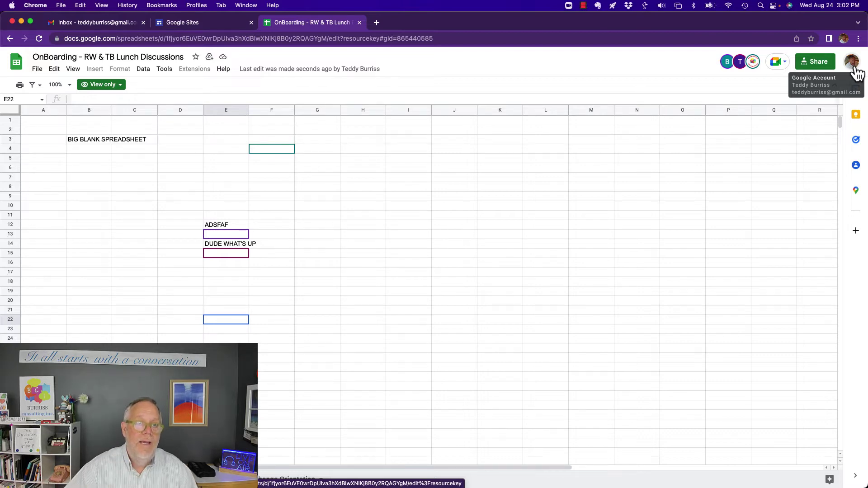
click(201, 5)
click(213, 86)
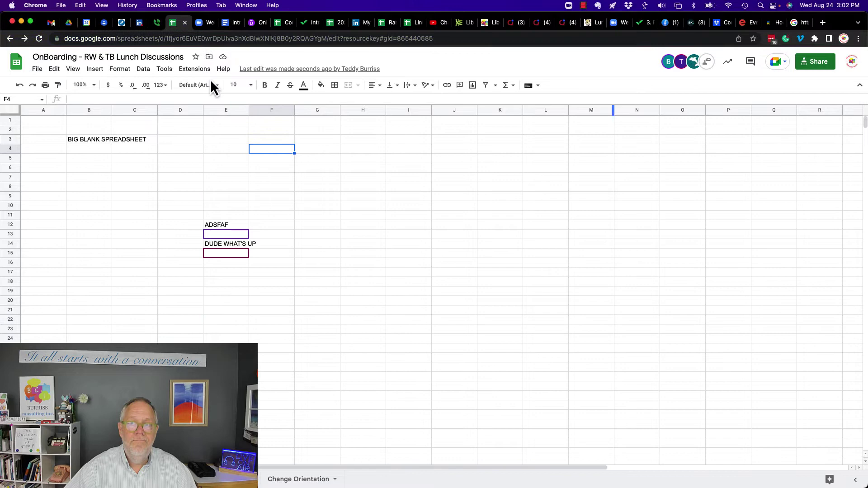
click(812, 61)
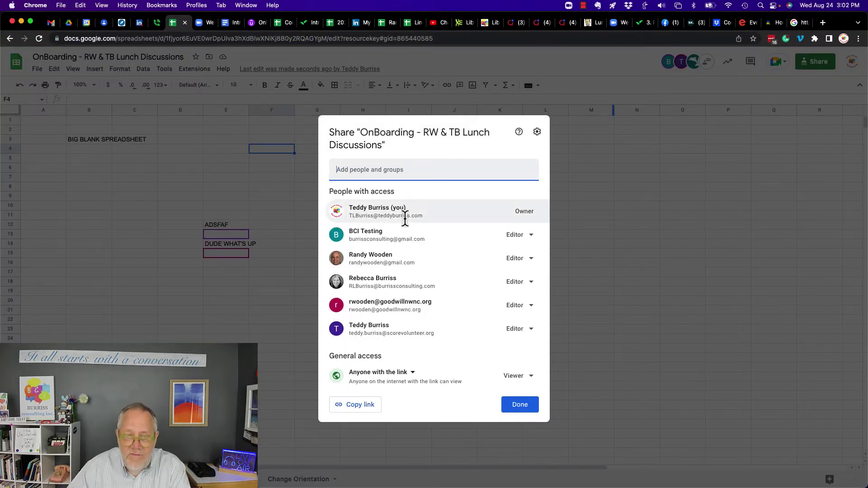
mouse_move(362, 237)
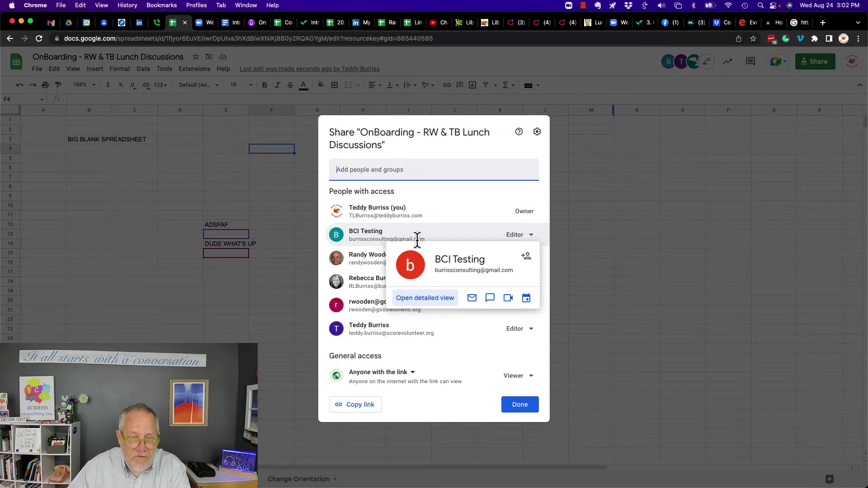
mouse_move(346, 261)
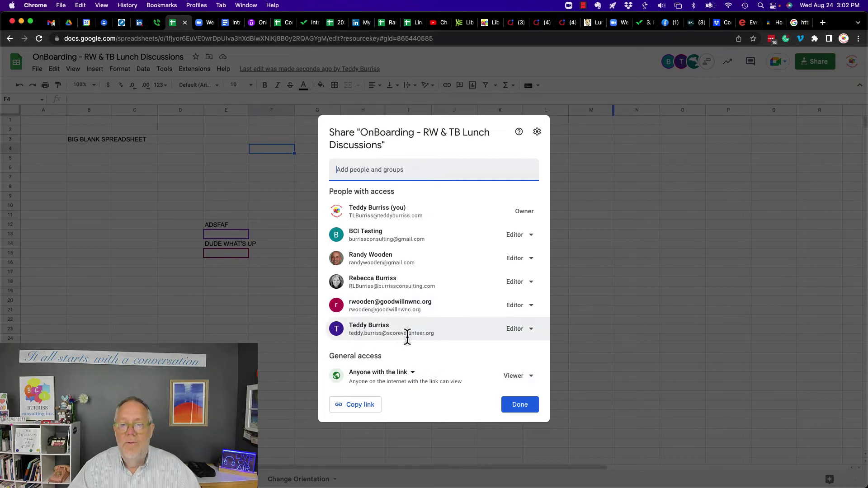
mouse_move(407, 335)
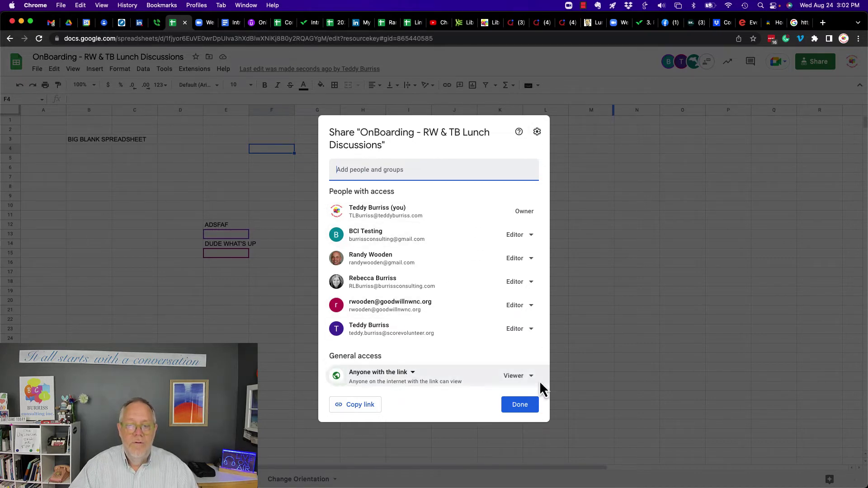
click(519, 405)
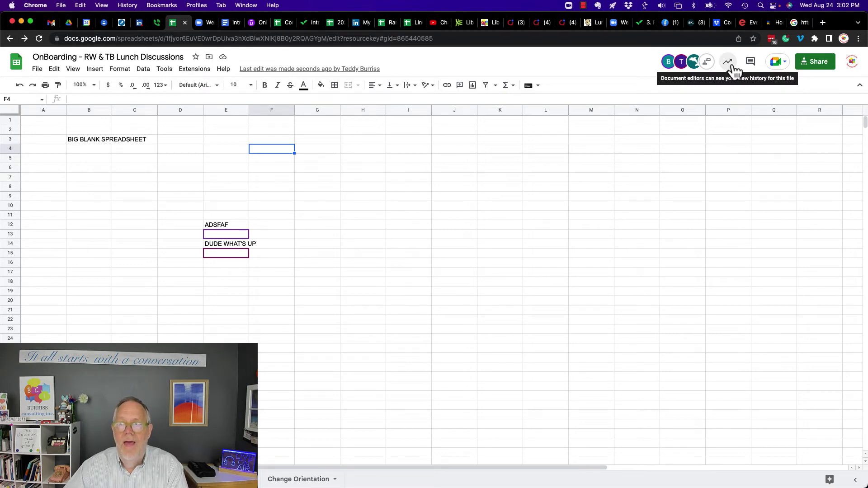
- Show the Activity dashboard listing the six people with access and their last view times
click(728, 63)
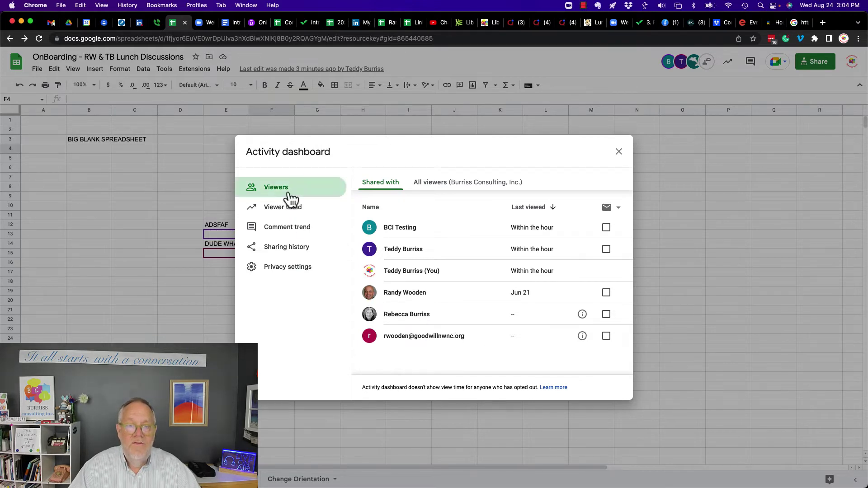
click(282, 211)
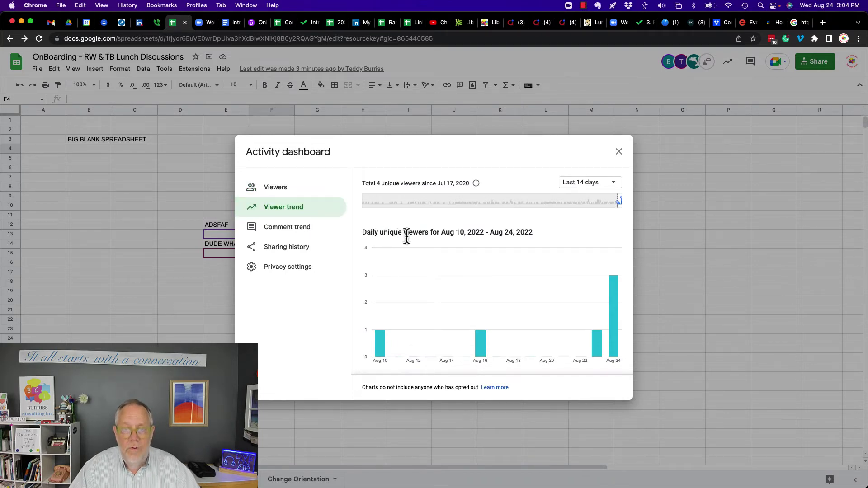
mouse_move(598, 355)
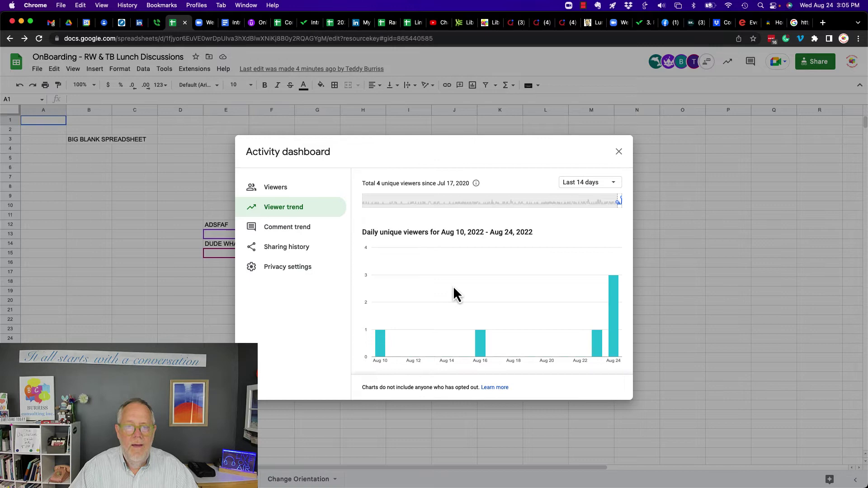
mouse_move(616, 298)
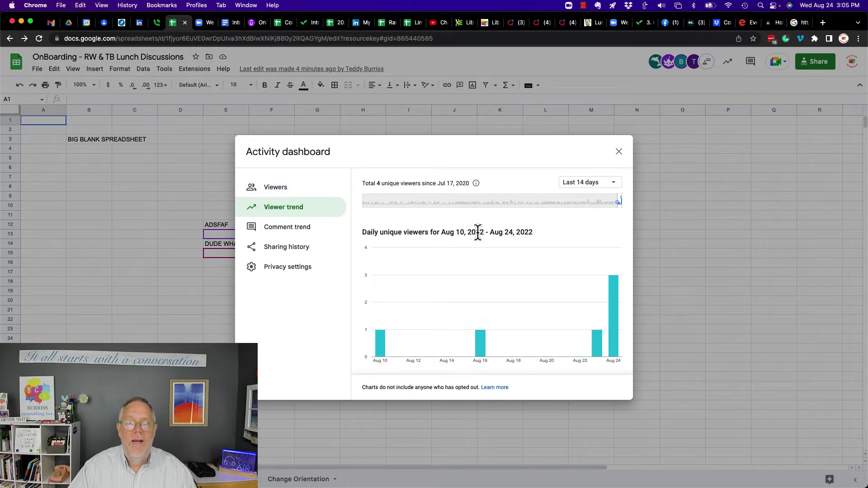
click(281, 189)
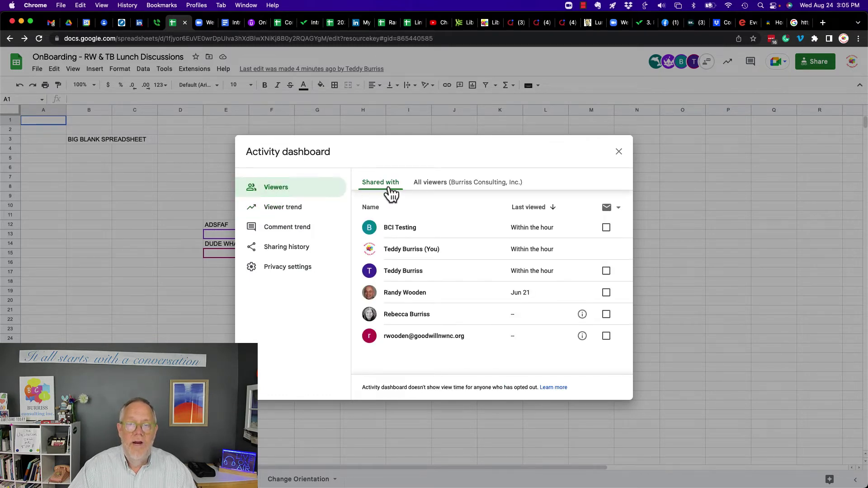
- Check the Comment trend, then view the sharing history showing two editors added today
click(280, 234)
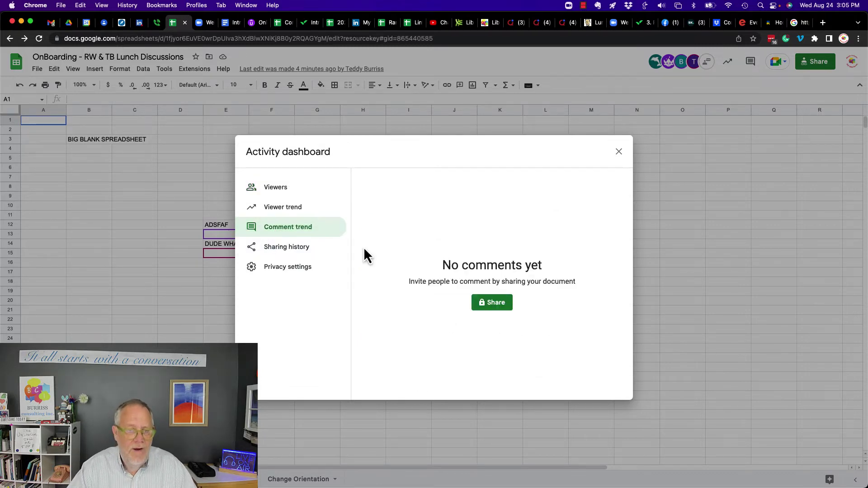
click(286, 248)
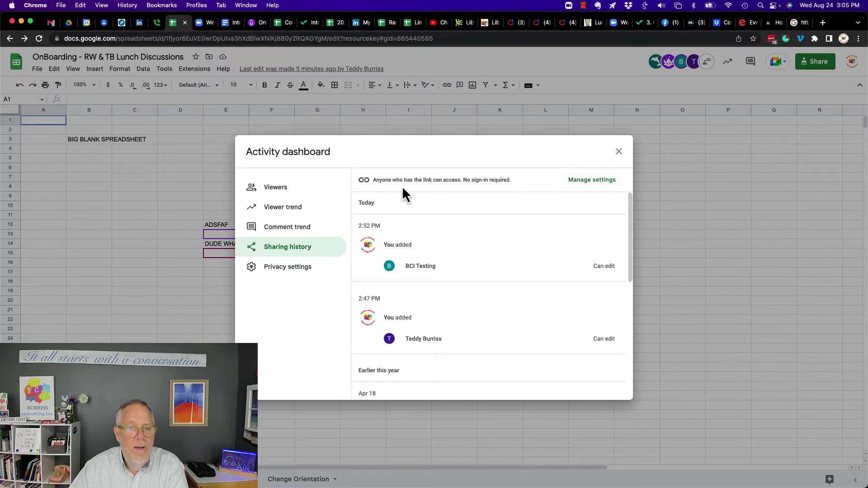
scroll(467, 306, down, 10)
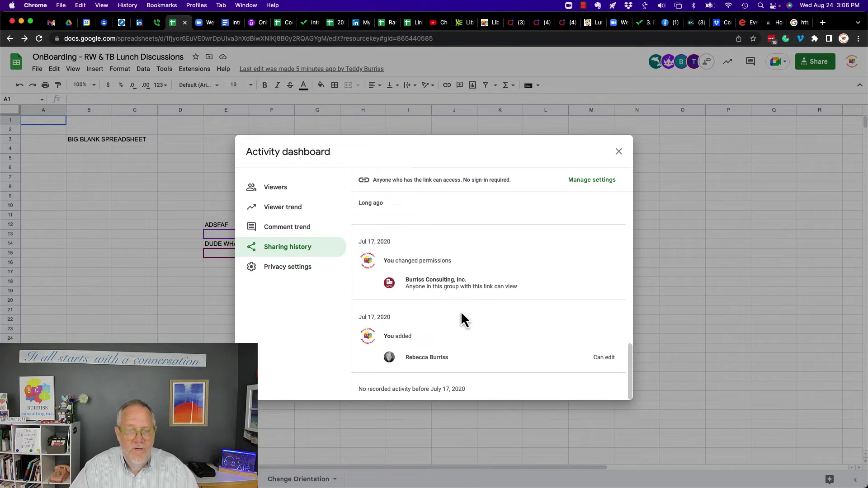
scroll(488, 343, up, 3)
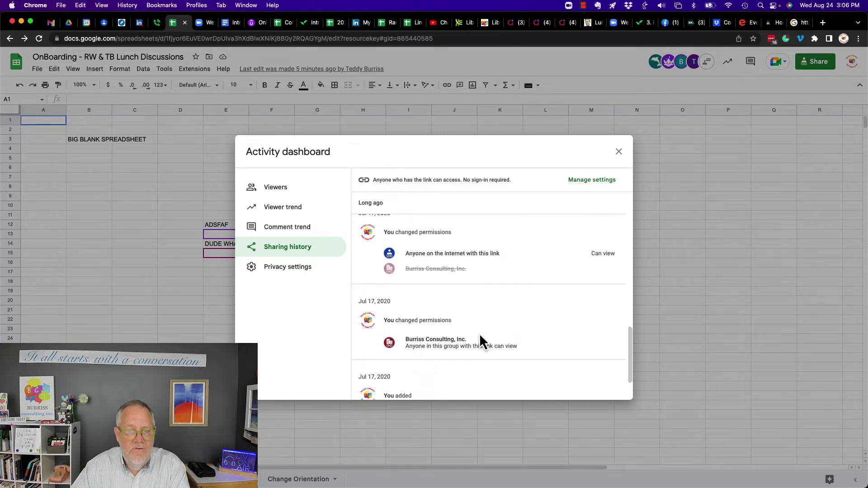
scroll(479, 332, up, 2)
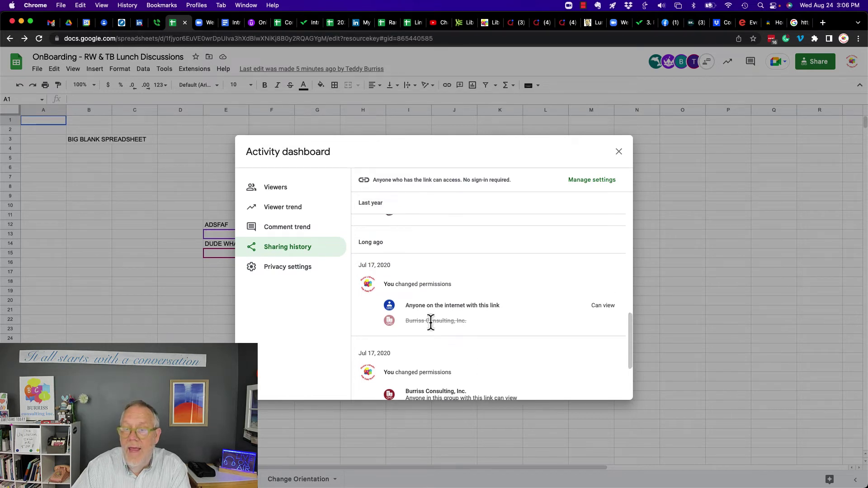
scroll(499, 307, up, 2)
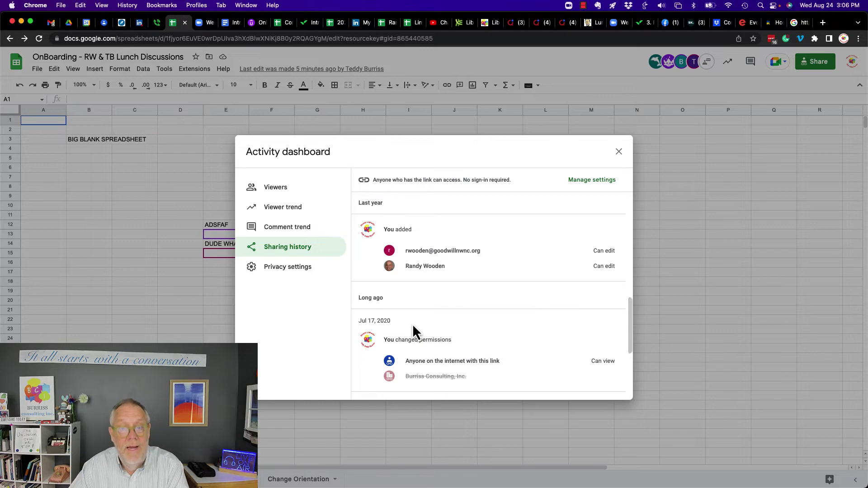
scroll(413, 333, up, 3)
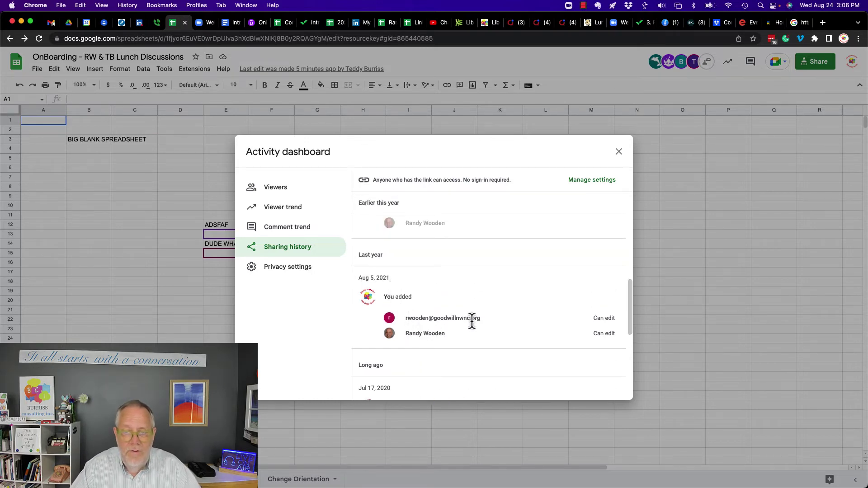
mouse_move(443, 334)
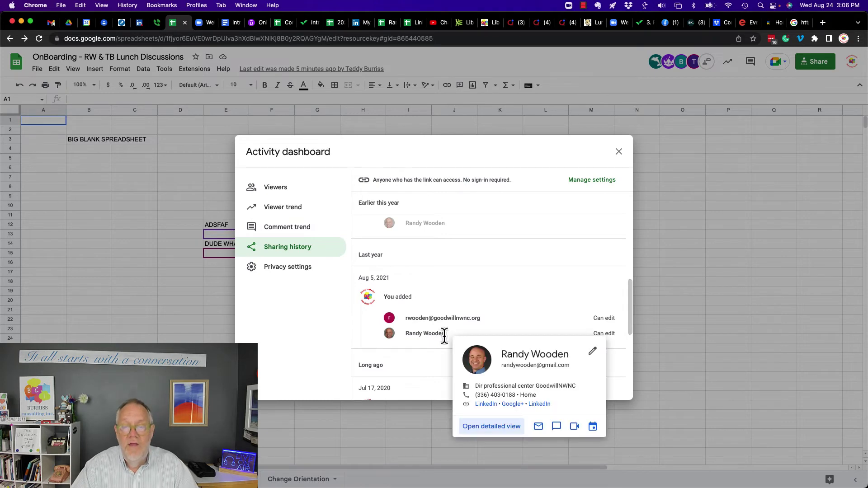
scroll(441, 303, up, 2)
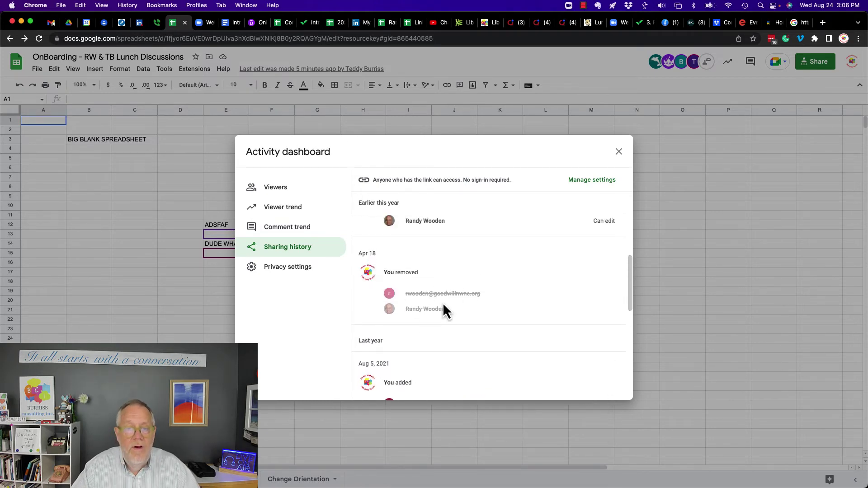
scroll(443, 302, up, 2)
scroll(443, 303, up, 1)
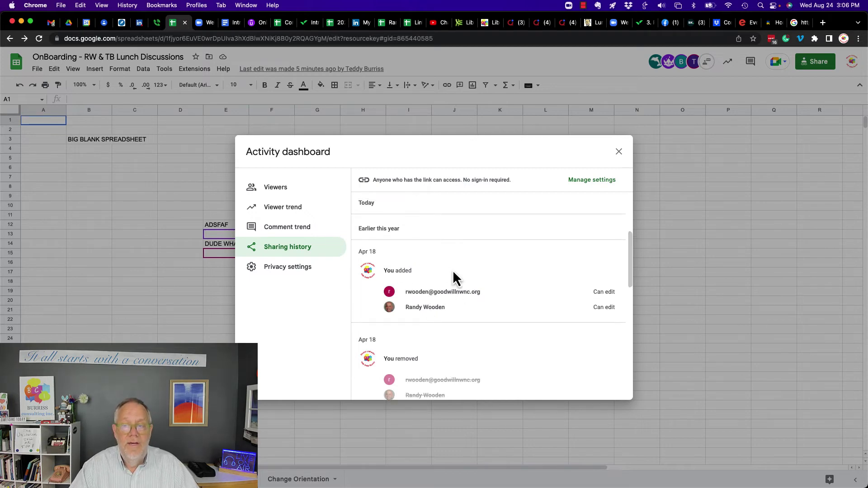
scroll(430, 267, up, 3)
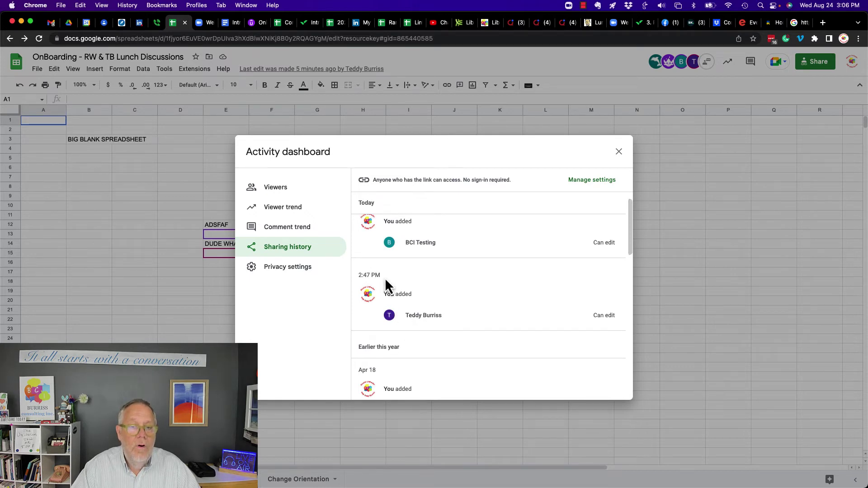
scroll(421, 276, up, 1)
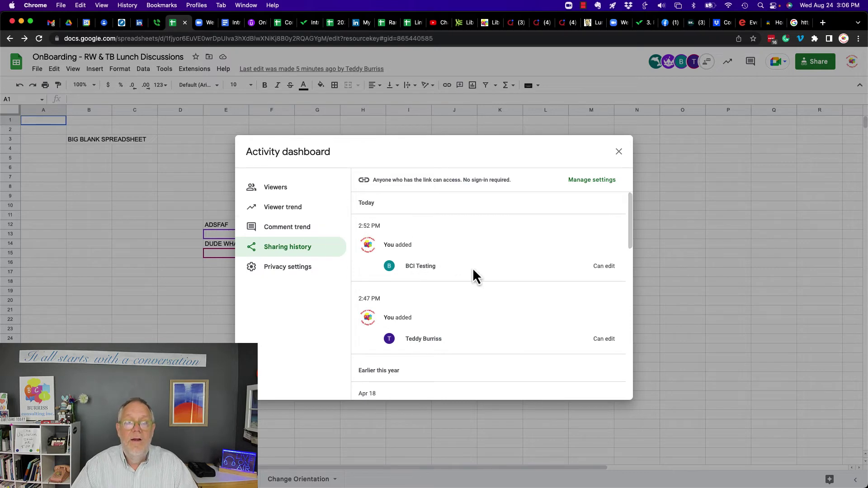
scroll(475, 310, down, 10)
scroll(474, 310, up, 10)
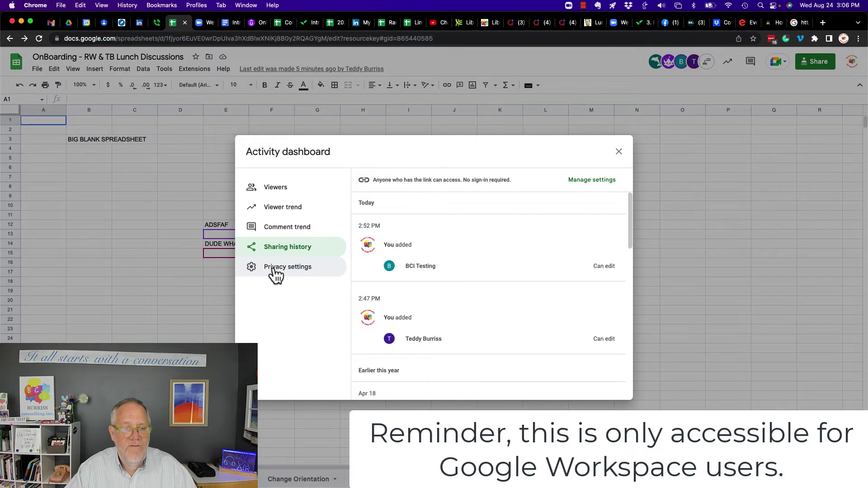
- In Privacy settings, switch account-wide view history off and then back on
click(275, 271)
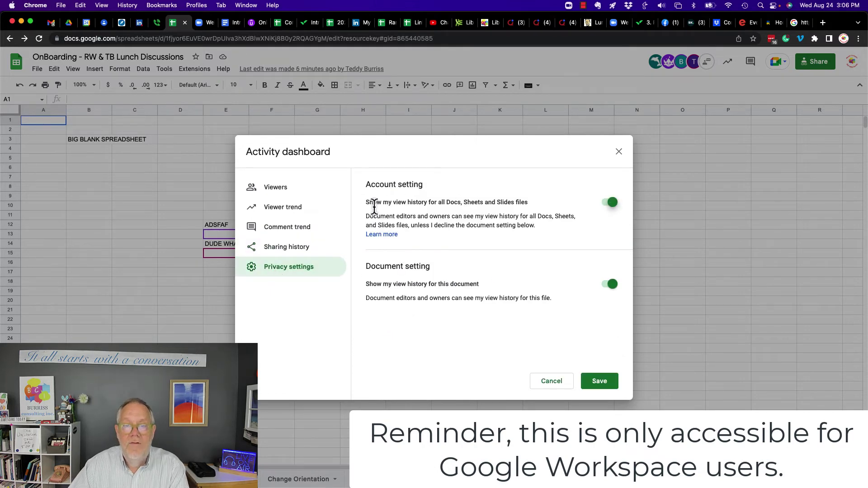
click(398, 204)
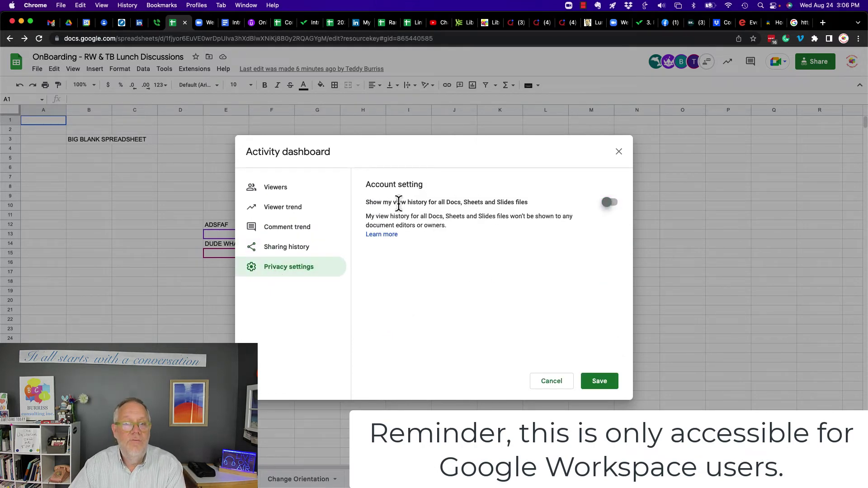
click(607, 210)
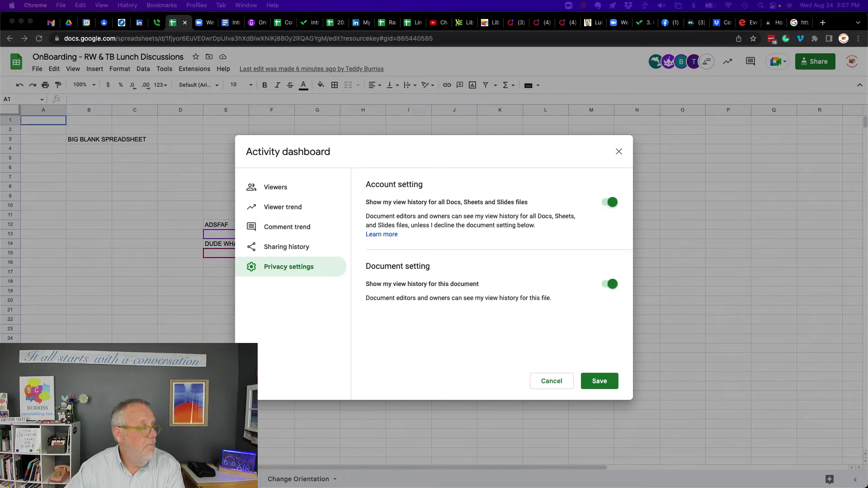
- In the other Chrome window, open the Activity dashboard, which offers only privacy settings
key(ctrl+Left)
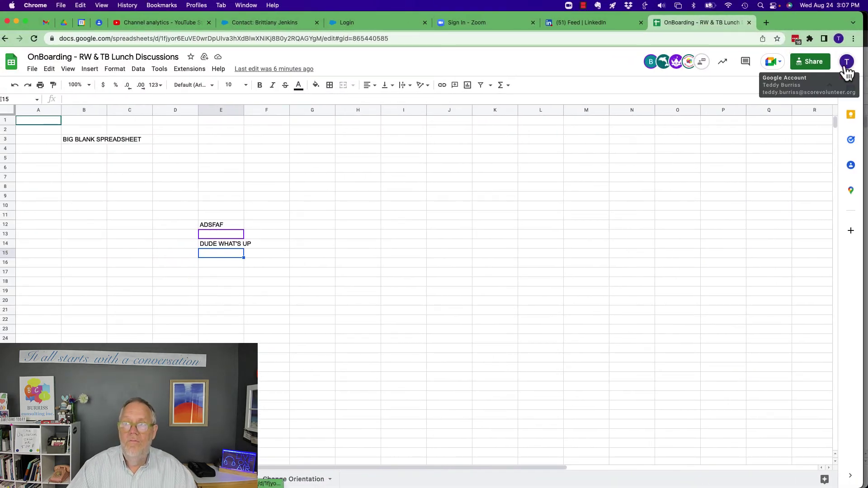
click(722, 68)
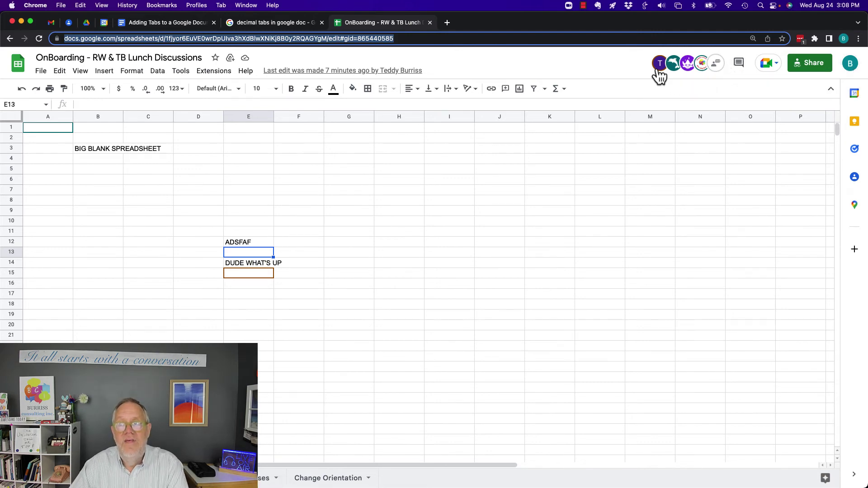
- Inspect the collaborator avatars in the third profile's window of the spreadsheet
mouse_move(659, 75)
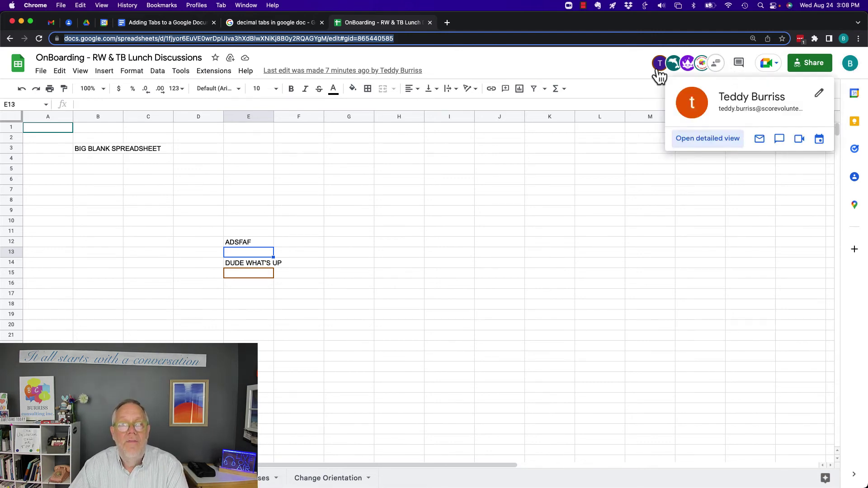
mouse_move(706, 73)
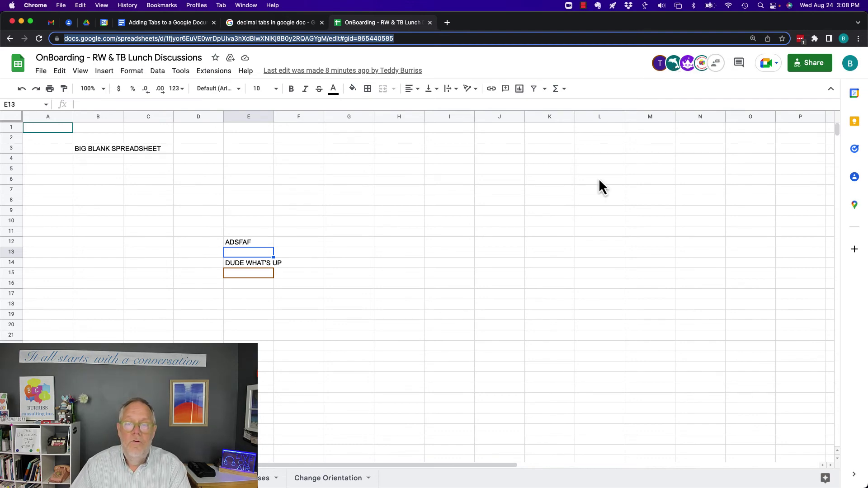
- Switch to the owner's Chrome profile, check the Activity dashboard's viewer trend, then show its Viewers list
click(194, 6)
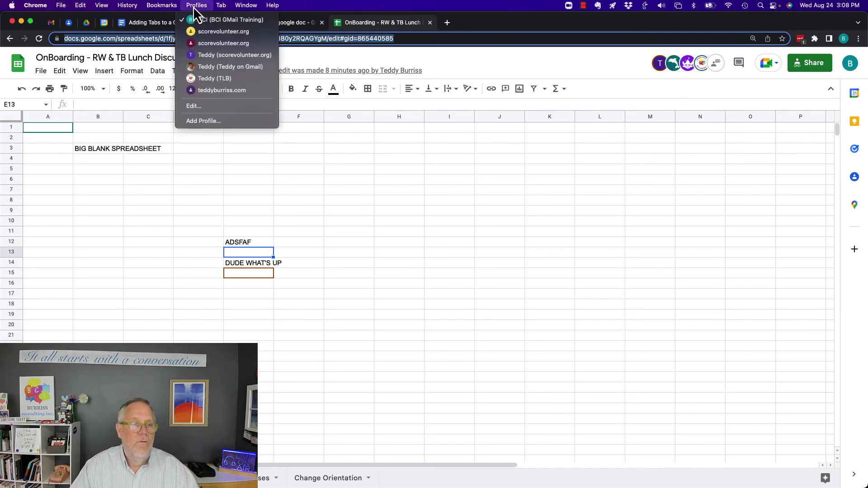
click(205, 80)
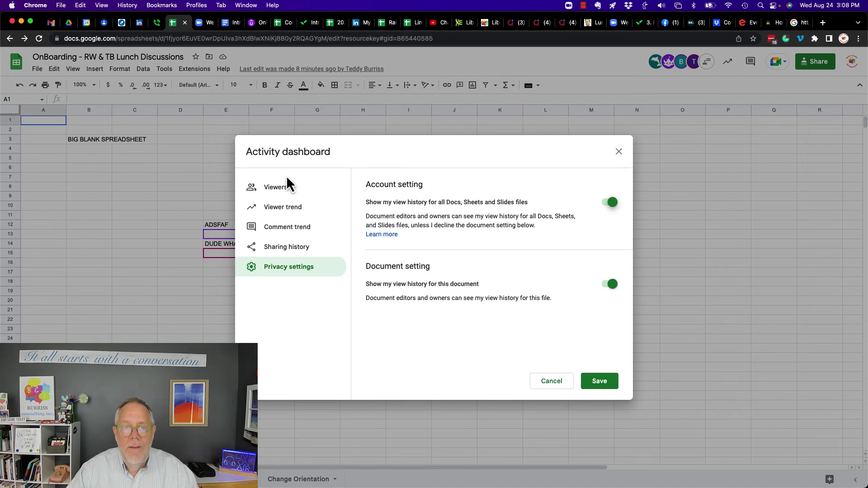
click(273, 190)
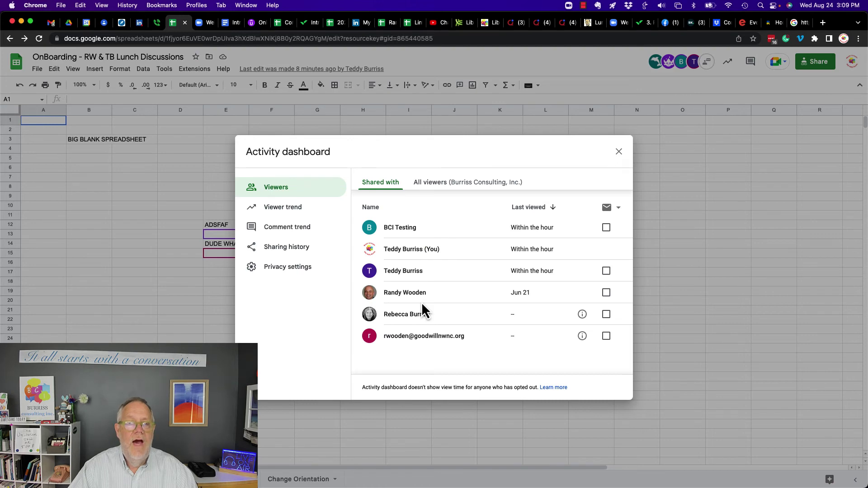
click(291, 218)
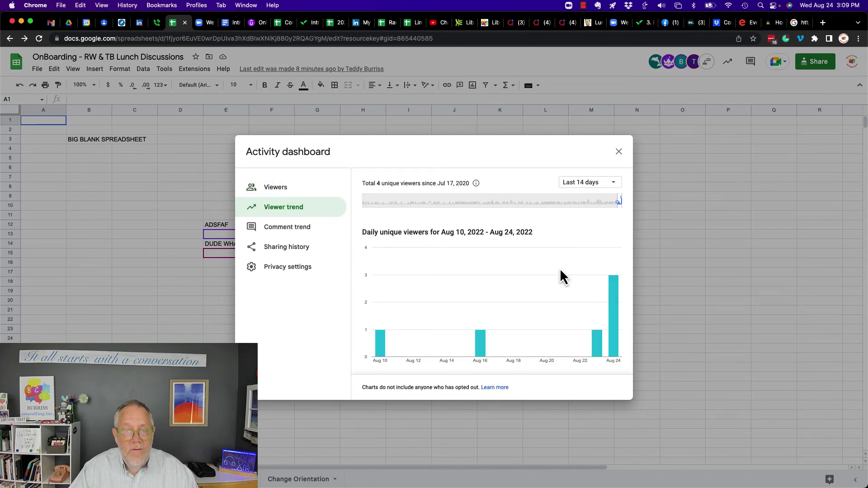
click(303, 194)
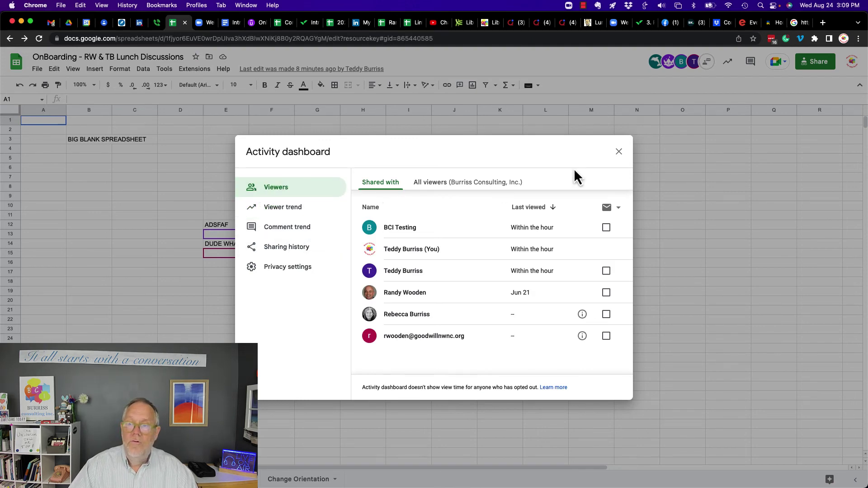
- Close the Activity dashboard to return to the OnBoarding - RW & TB Lunch Discussions spreadsheet
click(618, 152)
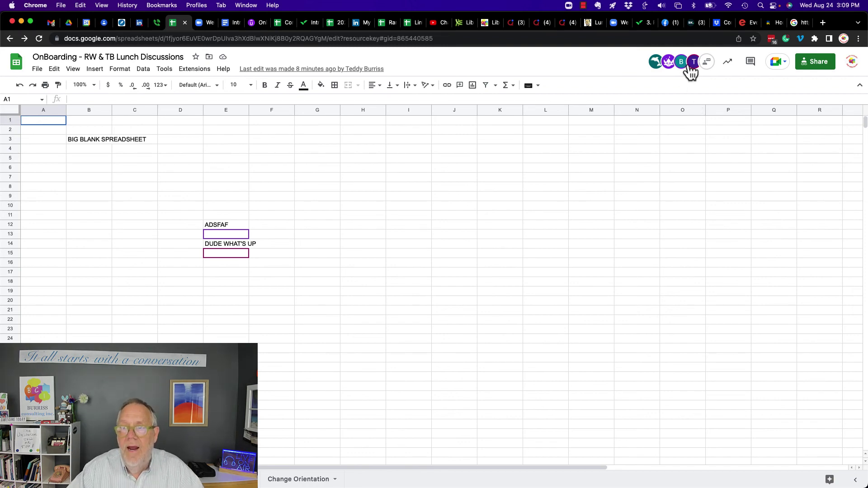
mouse_move(685, 72)
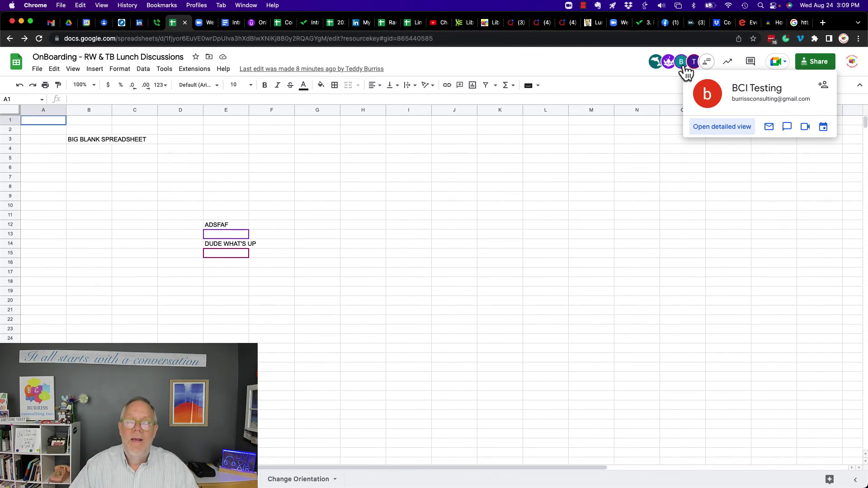
mouse_move(232, 233)
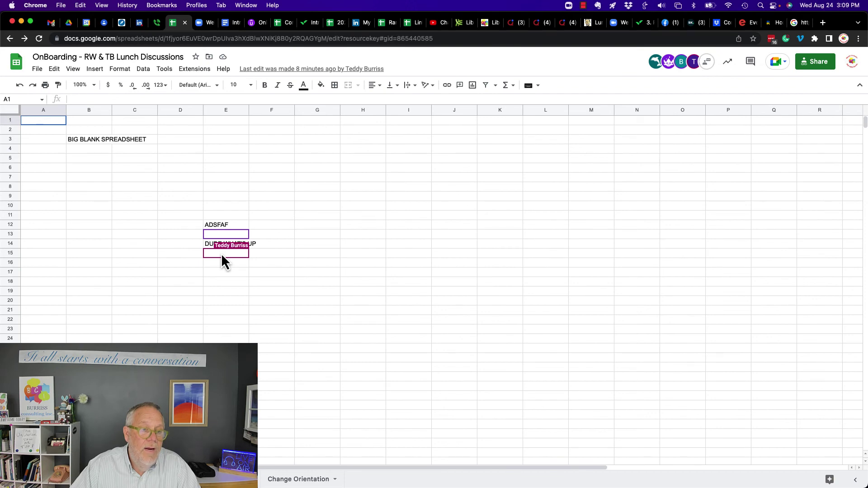